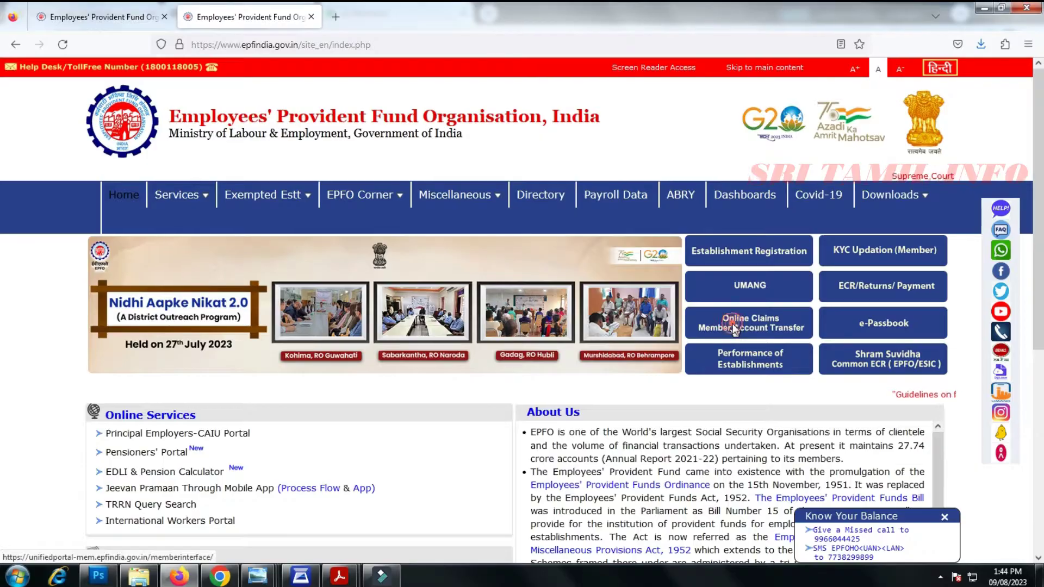
Step: Sign in to the EPFO member portal with the UAN, account password and captcha, and postpone filing the e-nomination
click(943, 209)
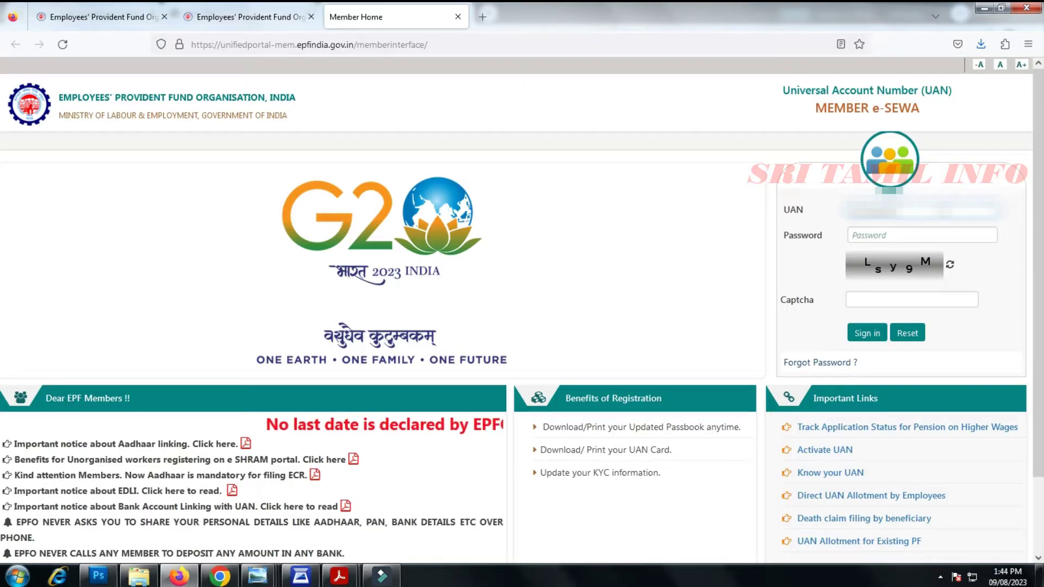
click(922, 235)
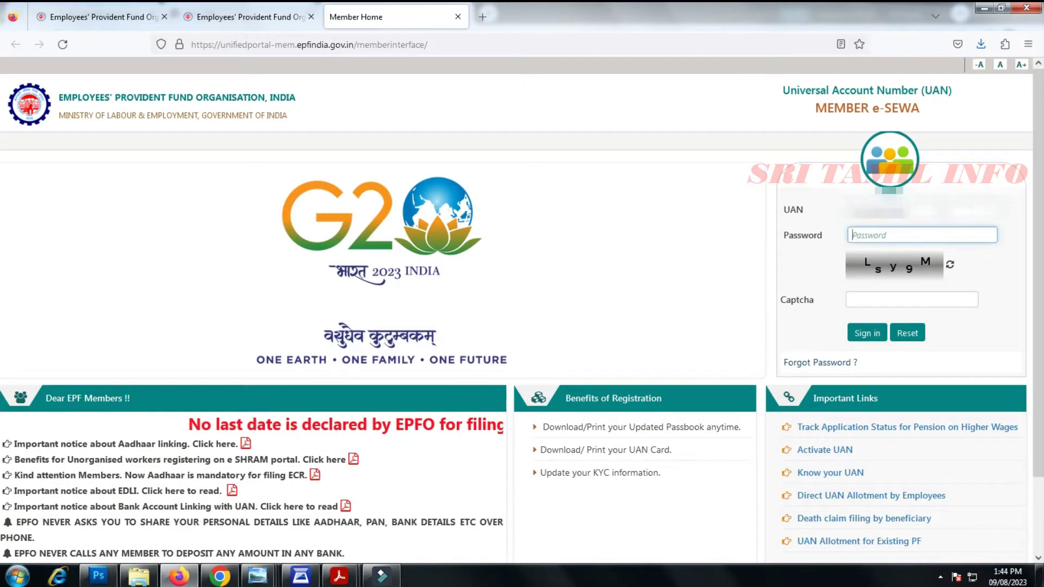
text(***)
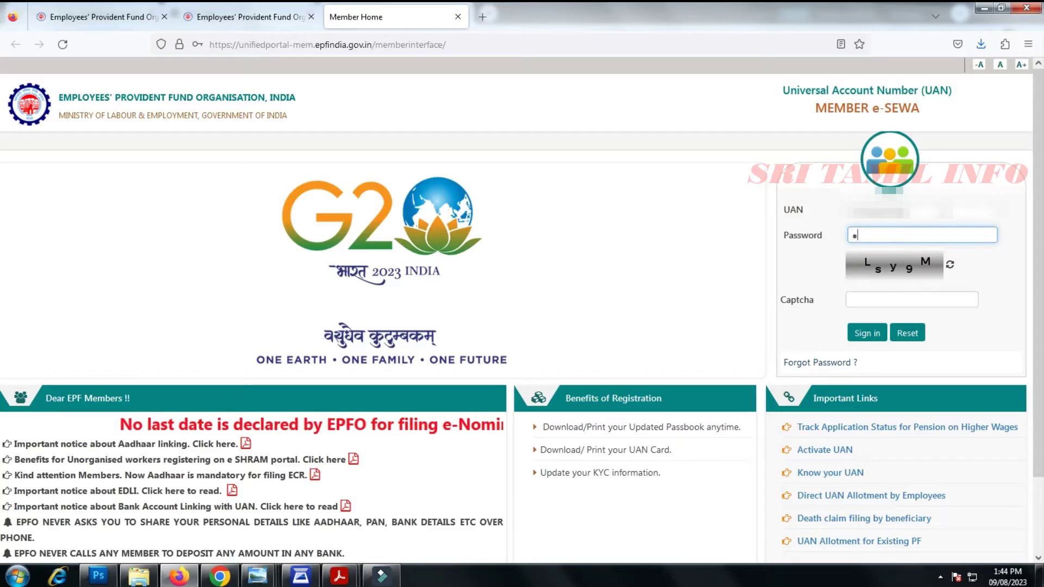
text(***********)
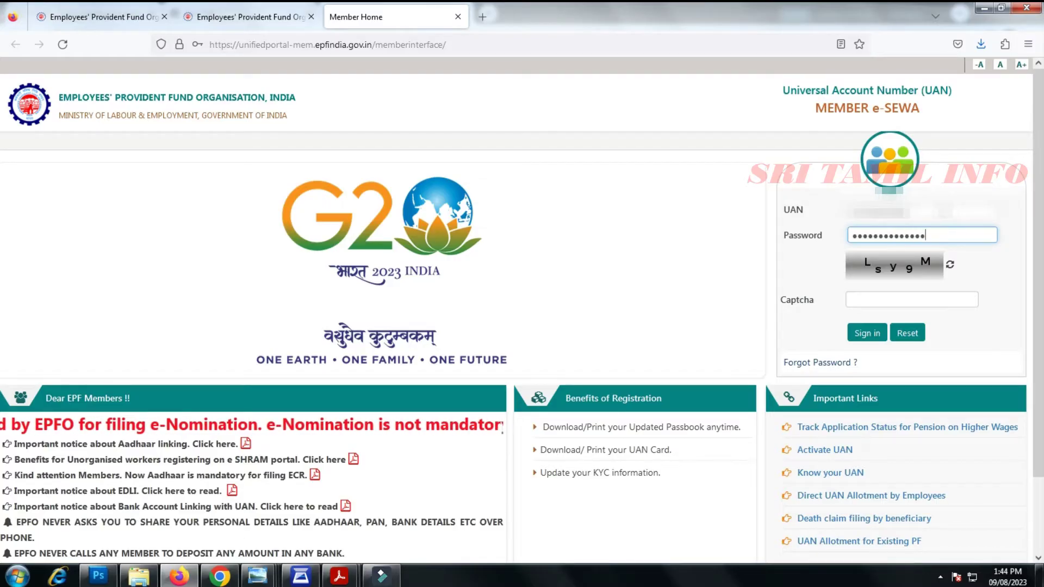
click(851, 299)
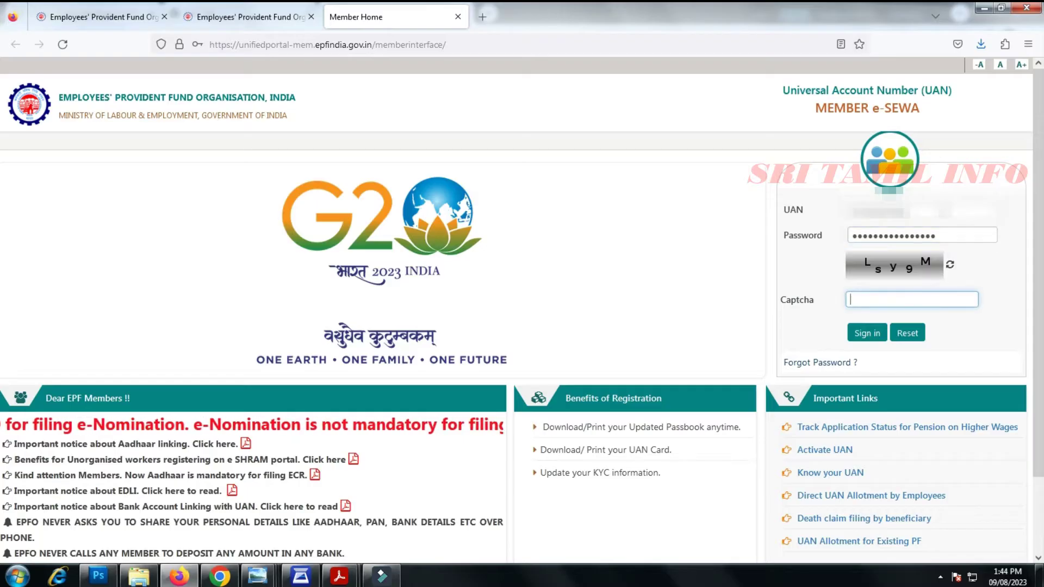
text(Ls)
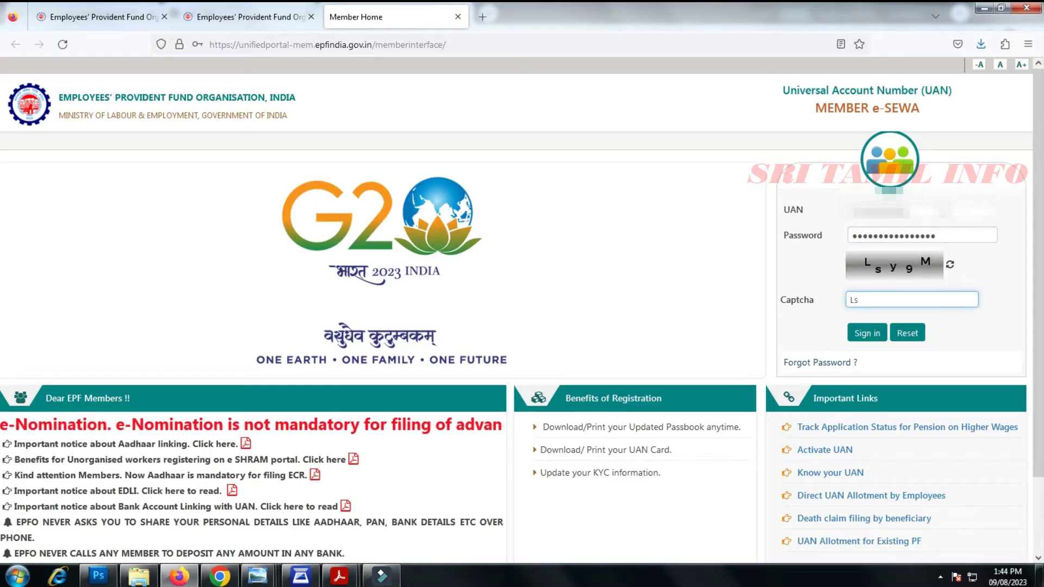
text(y9)
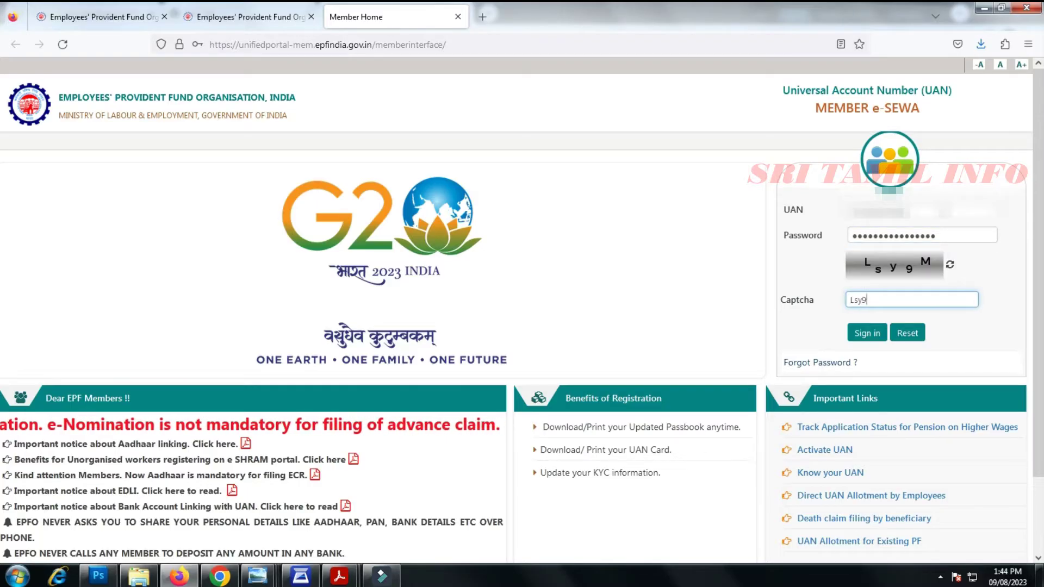
text(M)
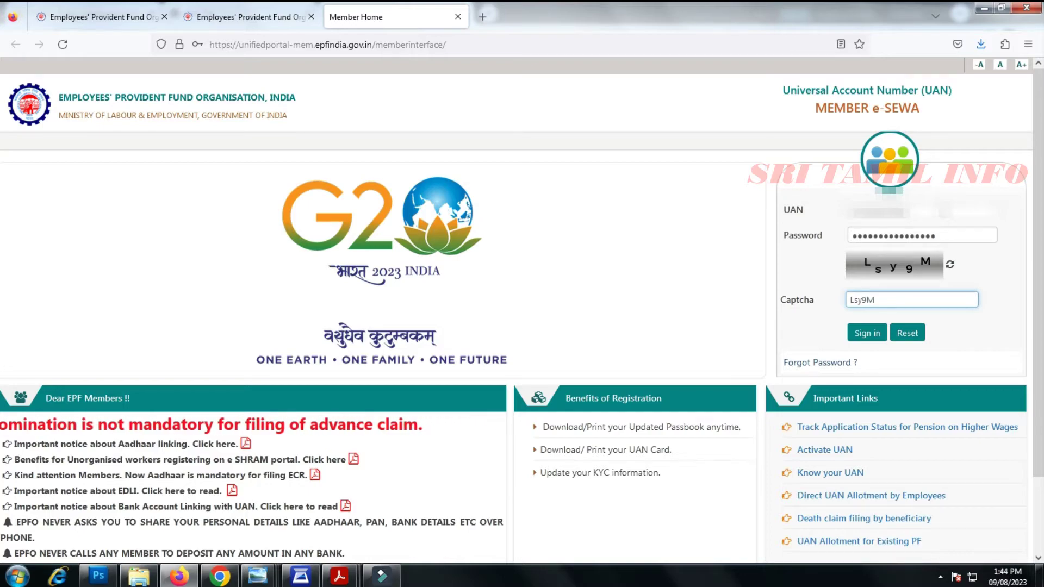
click(870, 331)
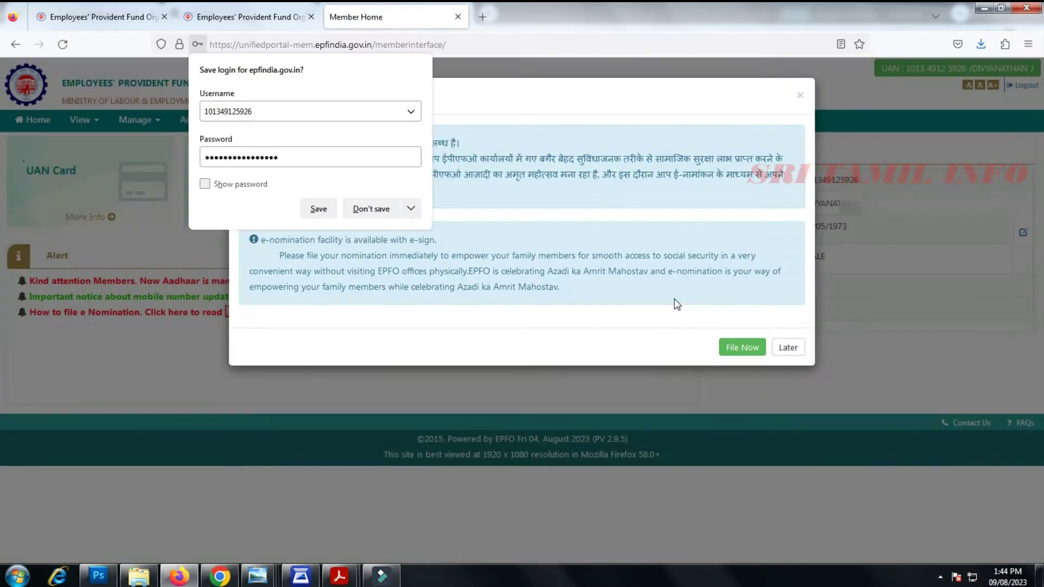
click(788, 348)
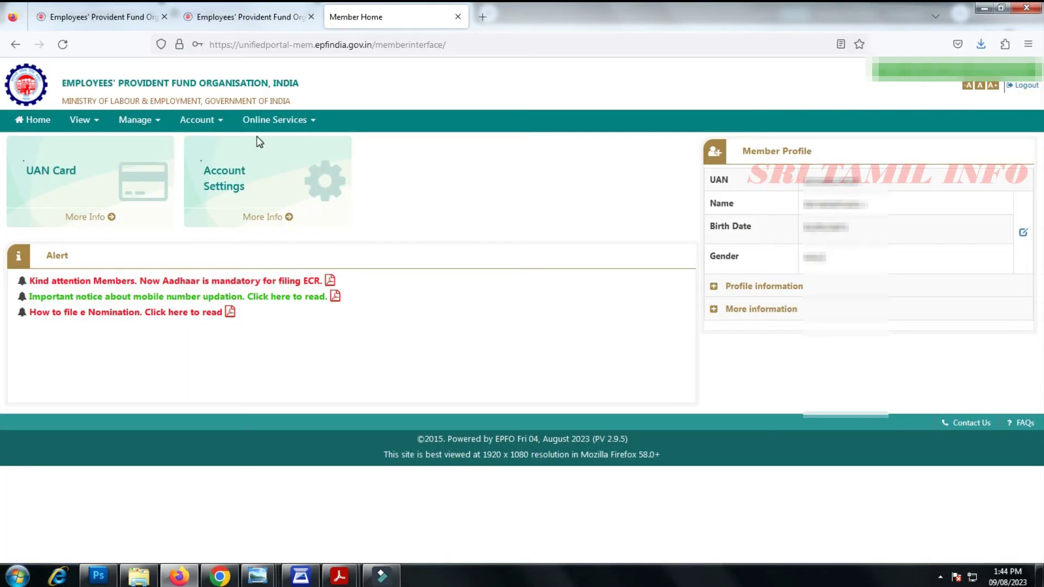
Step: Expand the member's profile information and open the service history
click(714, 288)
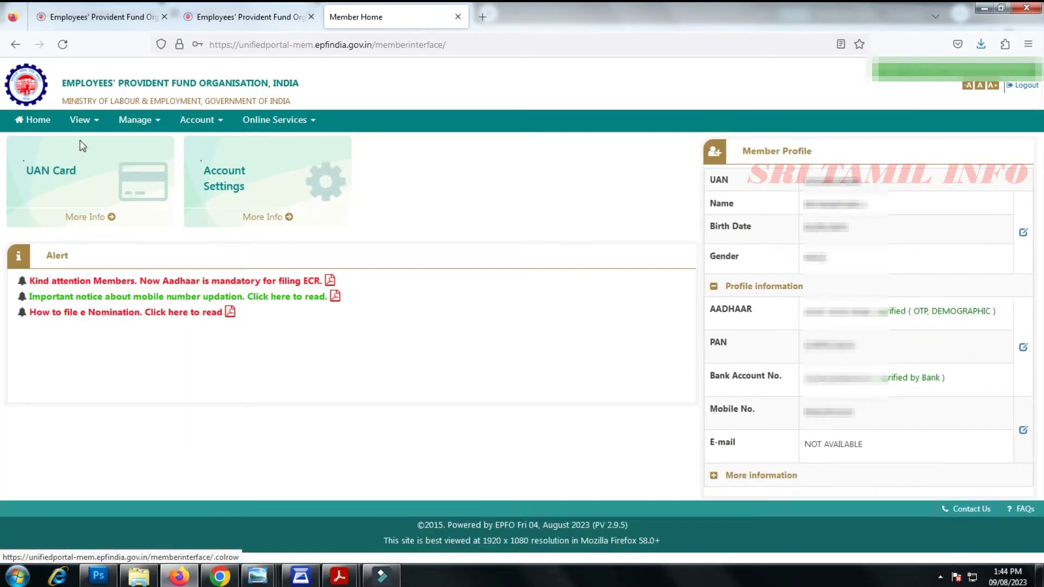
click(157, 121)
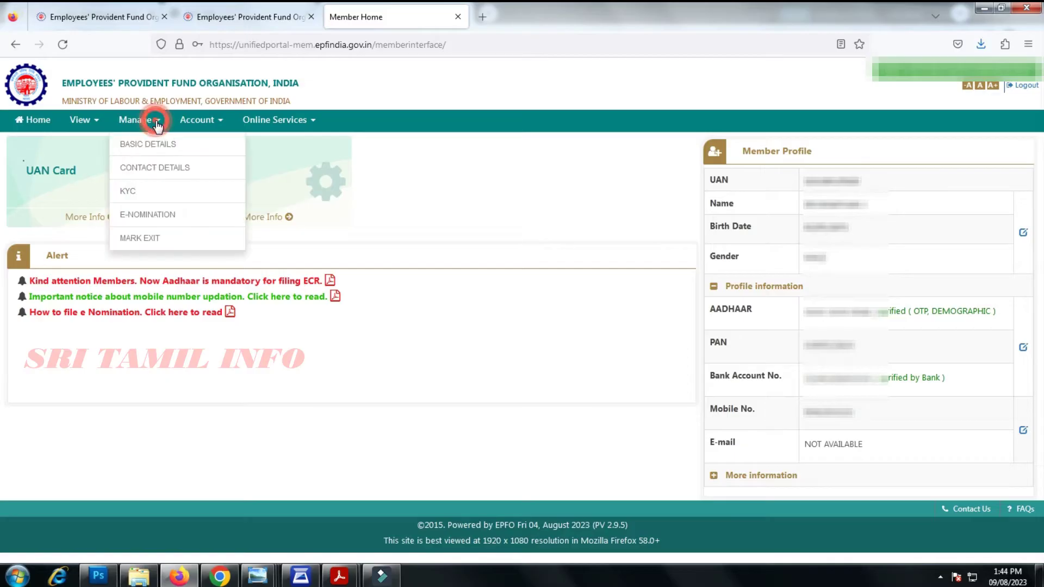
click(96, 121)
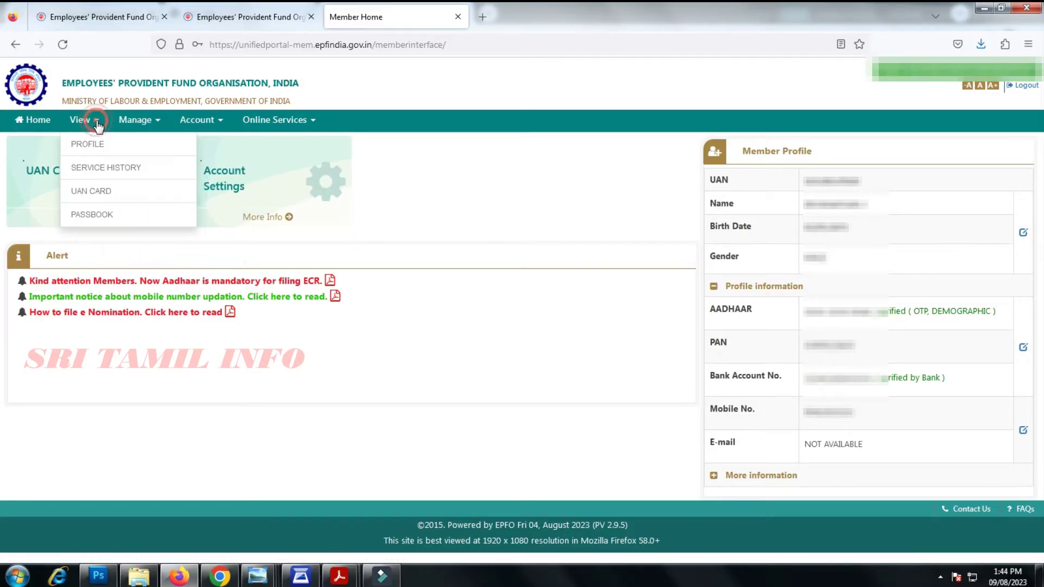
click(100, 172)
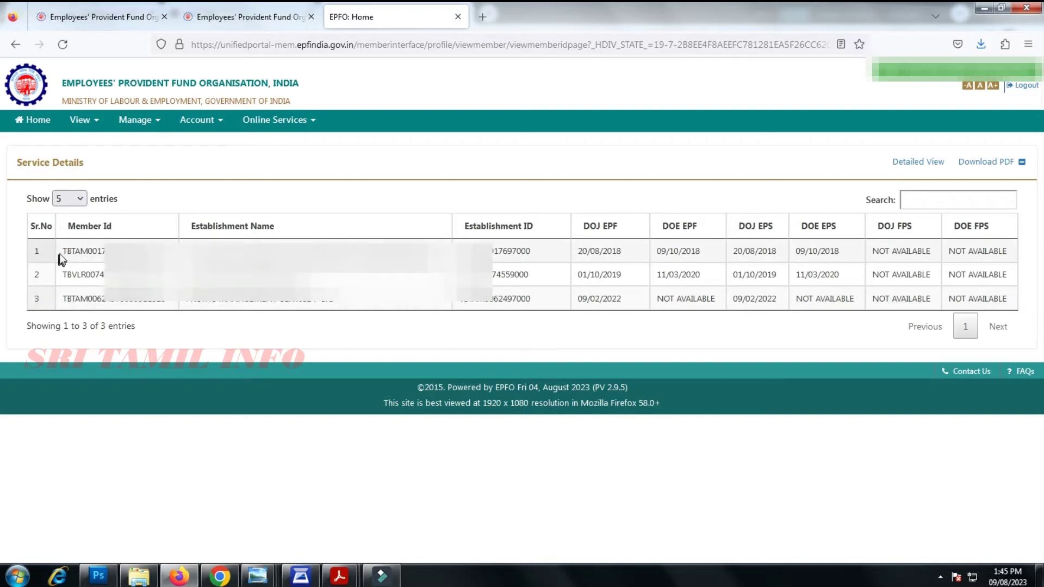
Step: Copy the member IDs of the first and third service entries into the Word document
drag(60, 251, 163, 252)
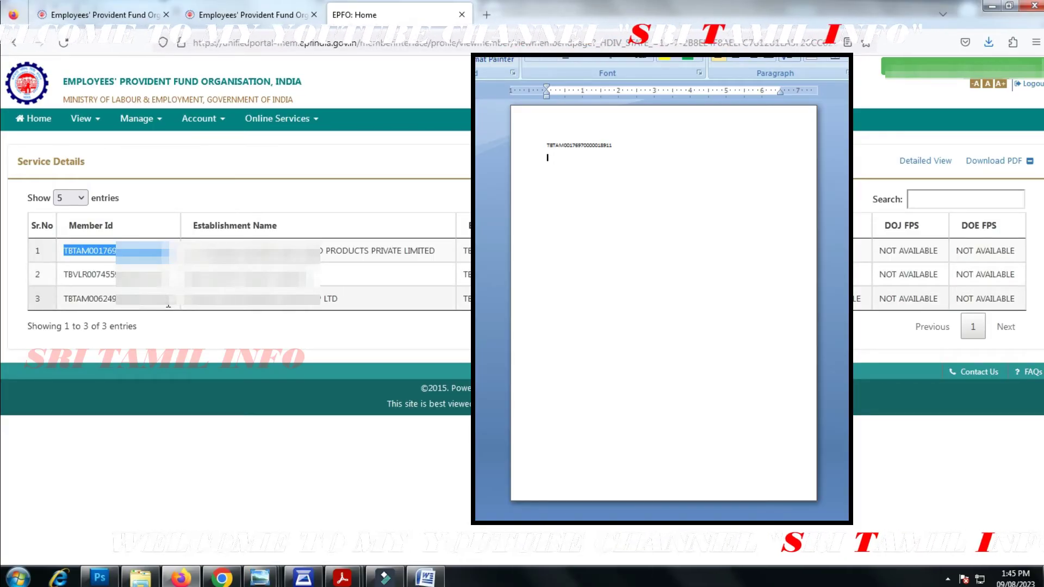
drag(169, 306, 57, 306)
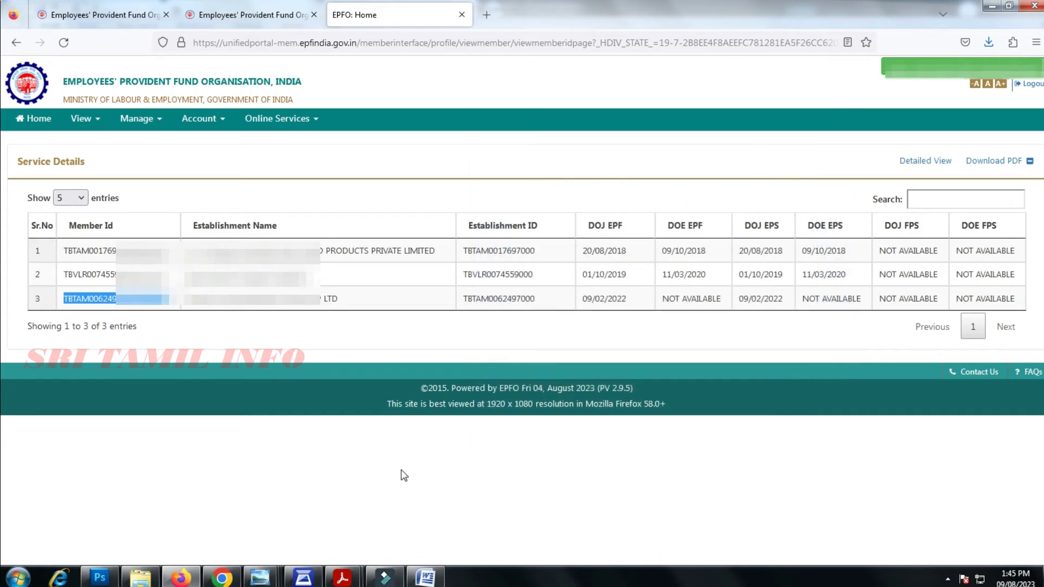
Step: Open the One Member - One EPF Account transfer request at its previous accounts section
click(261, 118)
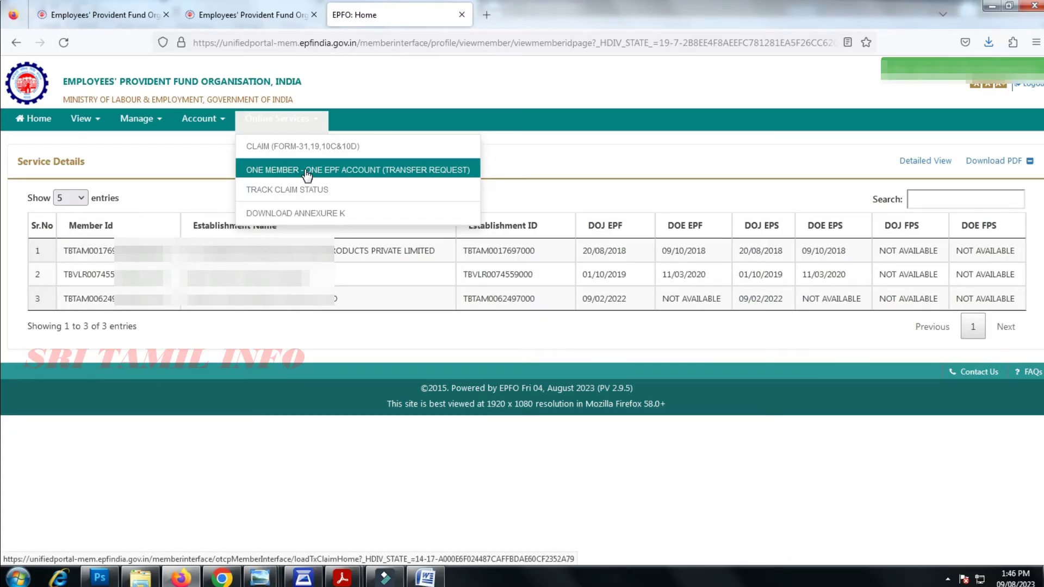
click(305, 171)
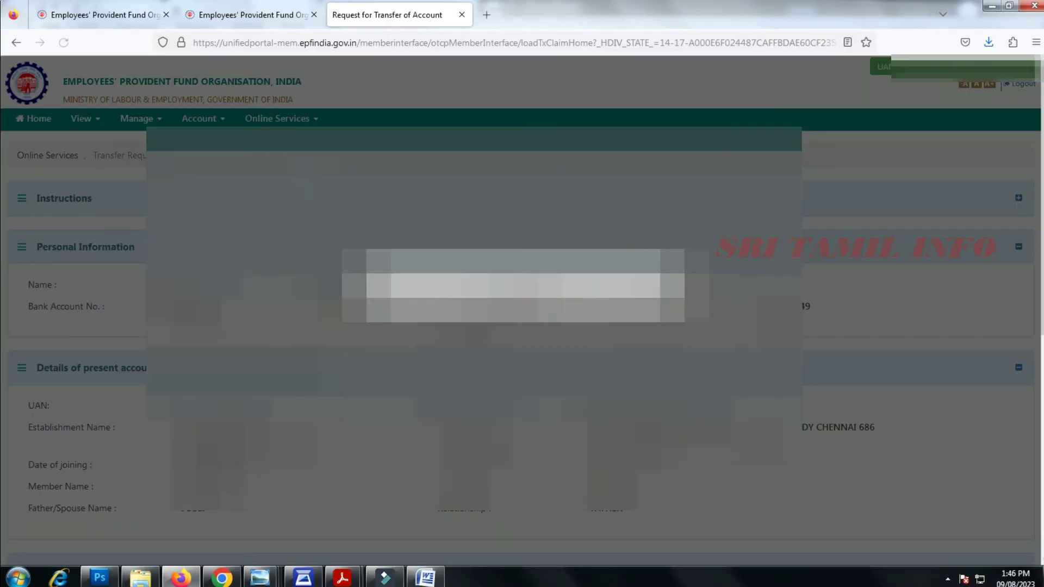
scroll(521, 348, down, 5)
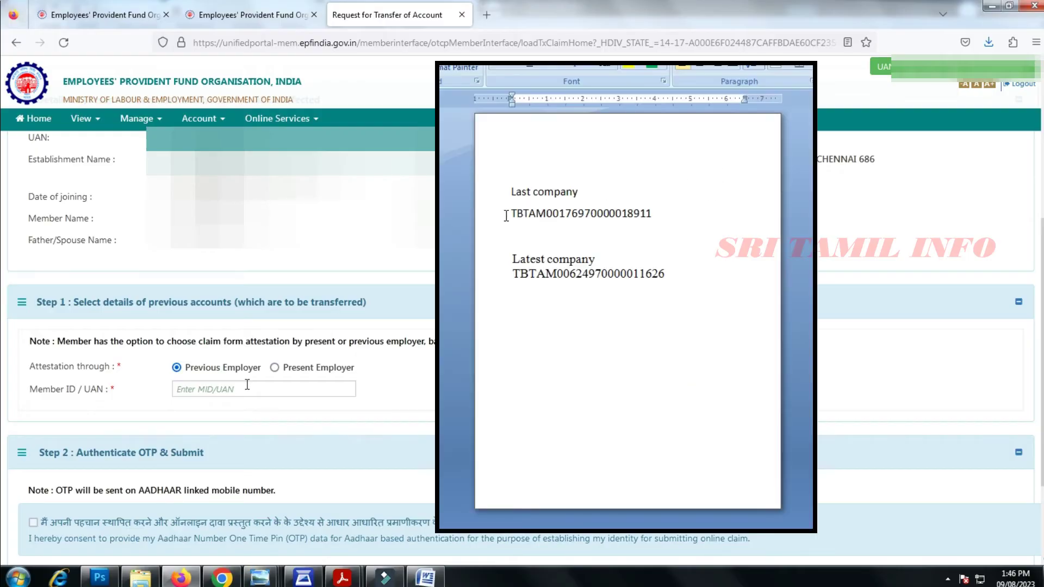
Step: Retrieve the previous account with attestation through the previous employer, using the last company's member ID copied from the document, and select it for transfer
click(509, 215)
drag(508, 215, 651, 215)
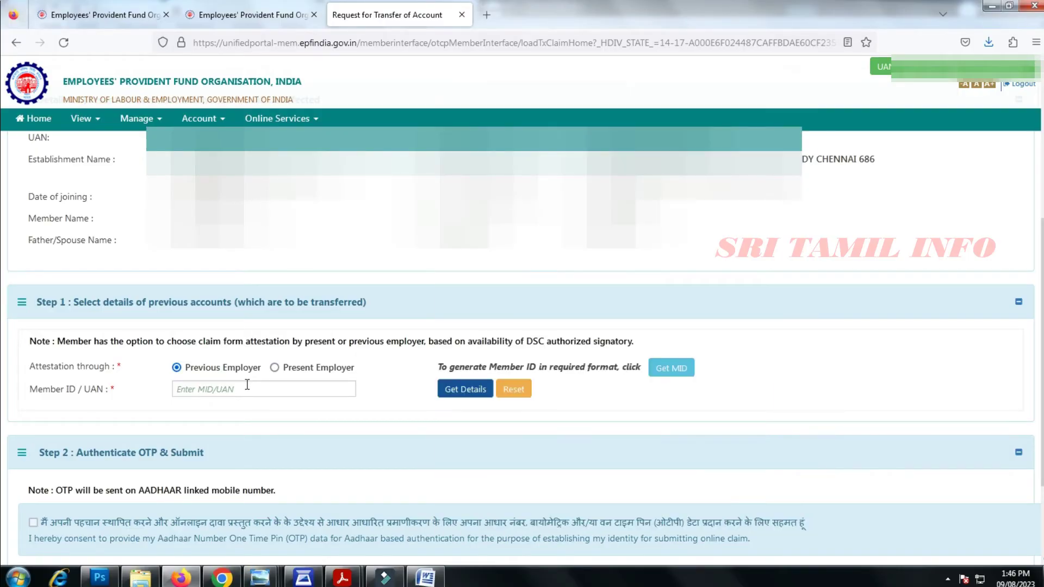
right_click(231, 389)
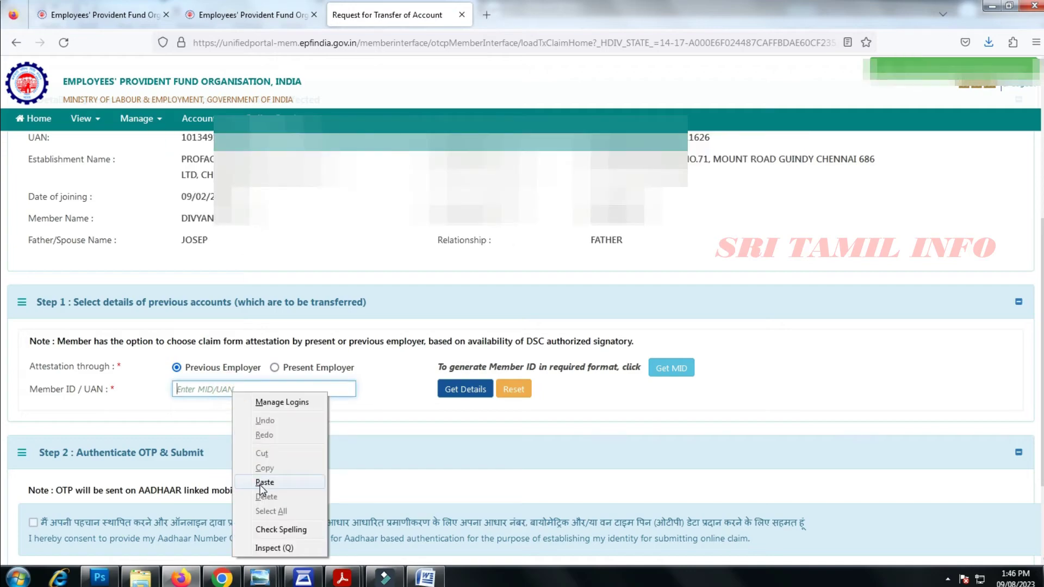
click(263, 486)
click(475, 389)
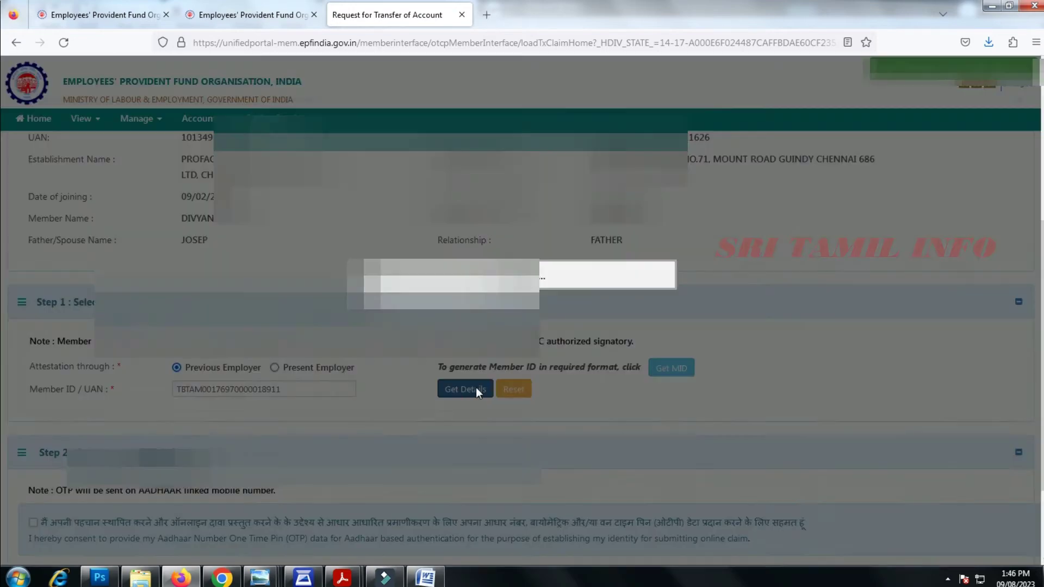
scroll(478, 392, down, 2)
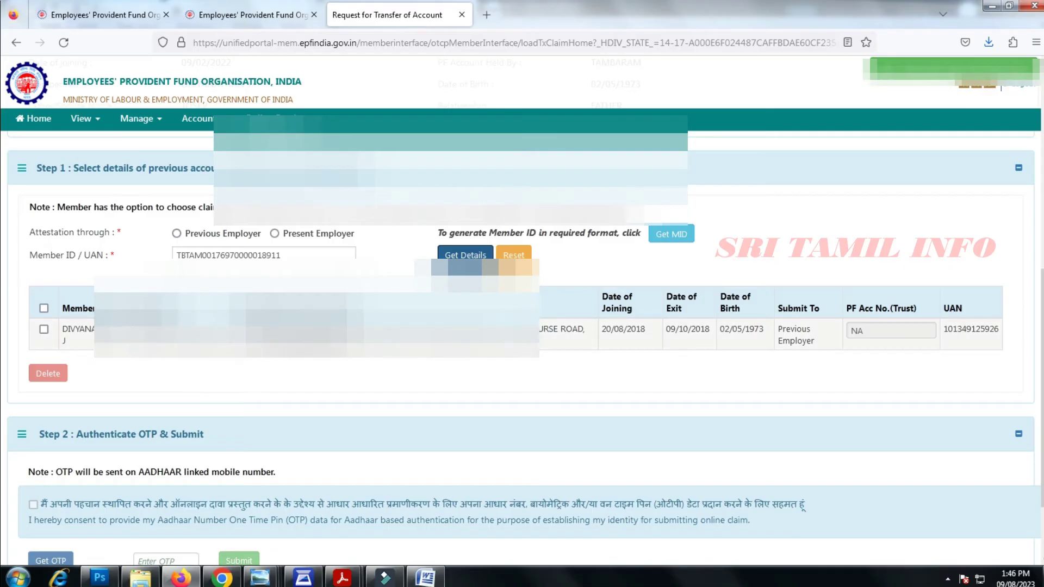
click(44, 329)
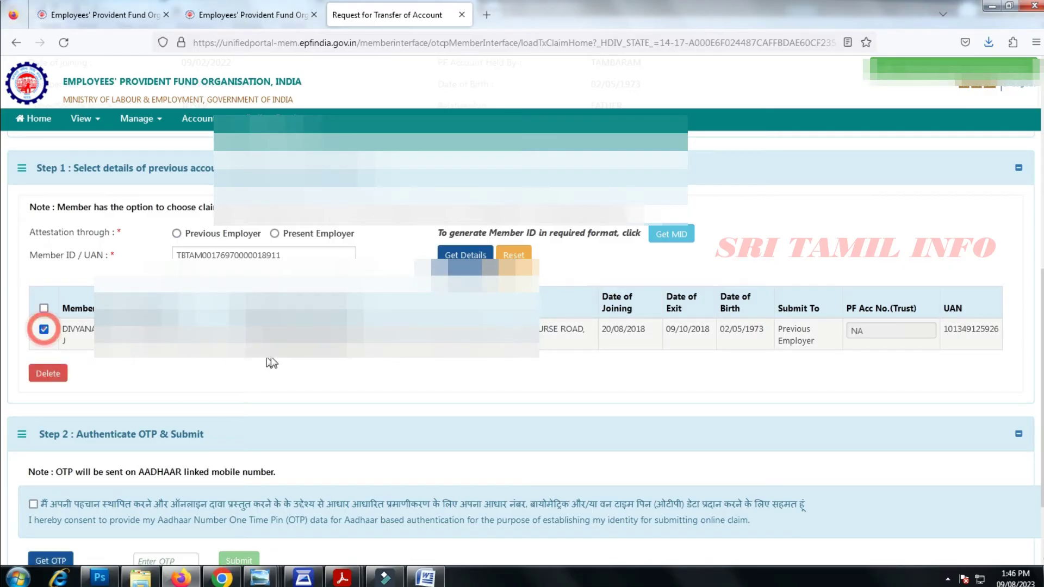
Step: Give the Aadhaar authentication consent for the transfer claim and request the OTP
scroll(407, 375, down, 1)
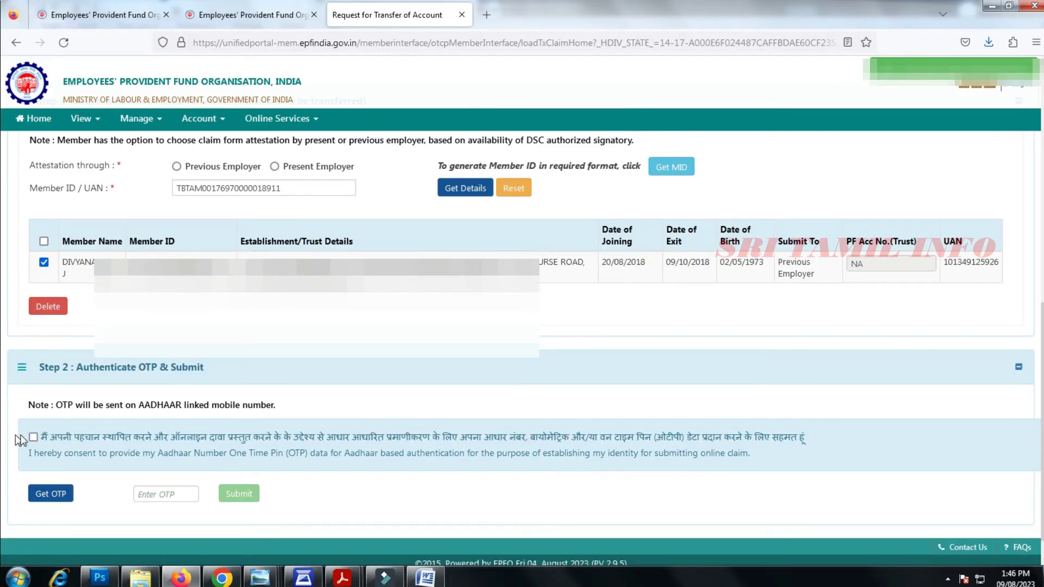
click(33, 436)
scroll(53, 474, down, 1)
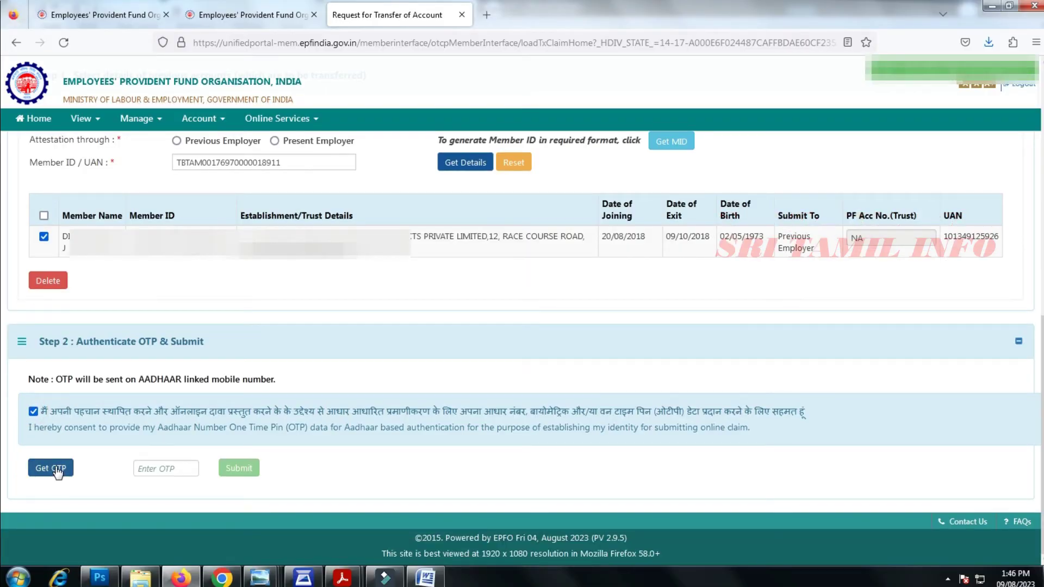
click(44, 467)
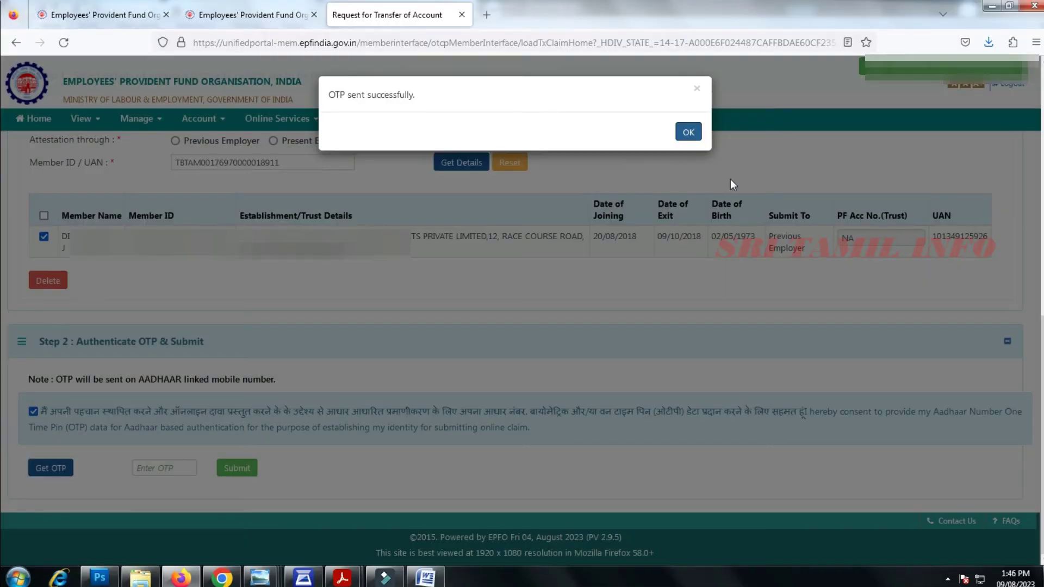
click(688, 133)
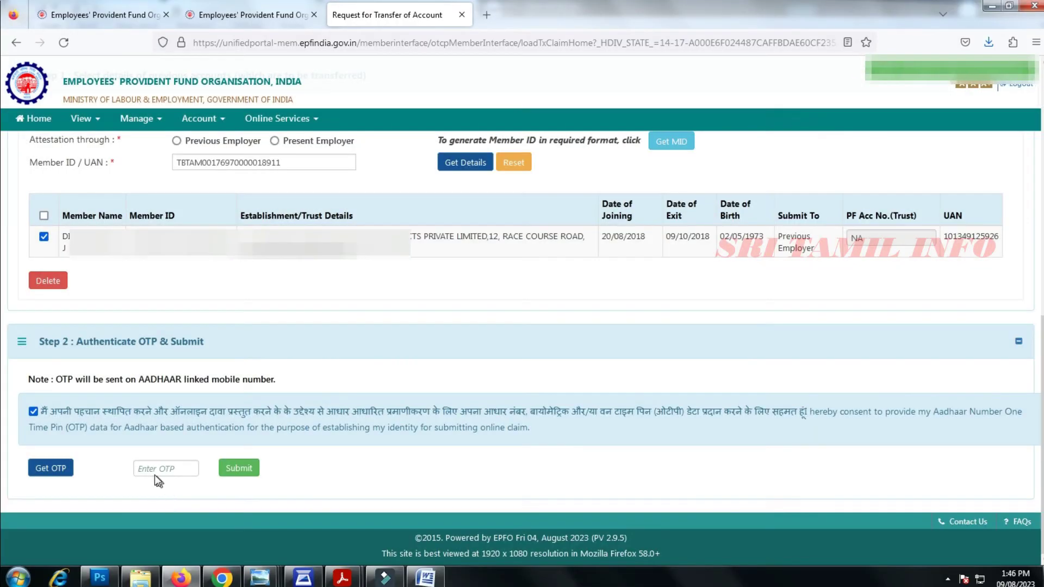
Step: Enter the received OTP and submit the transfer claim
click(144, 471)
key(ctrl+v)
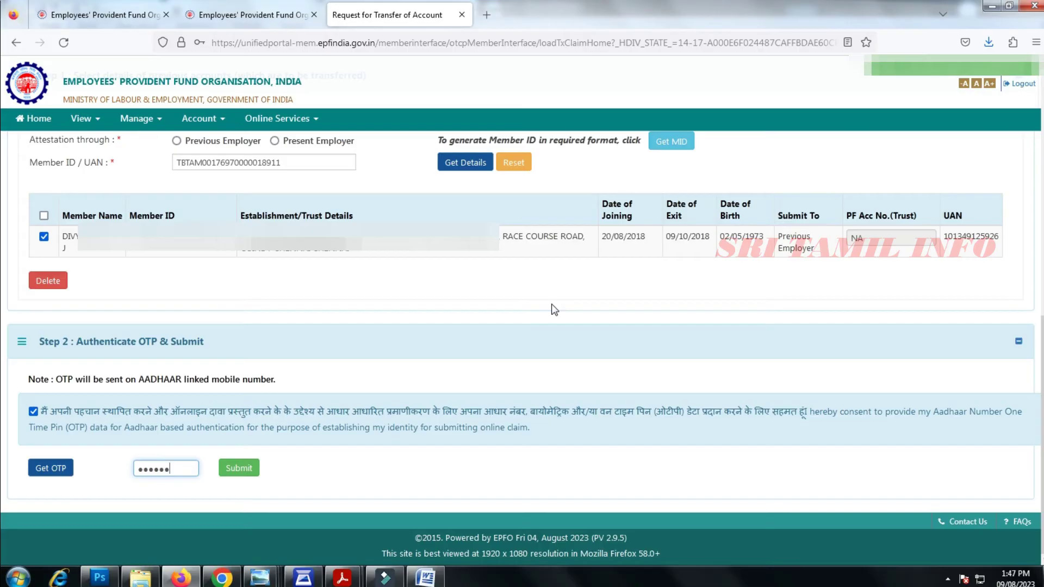
click(239, 469)
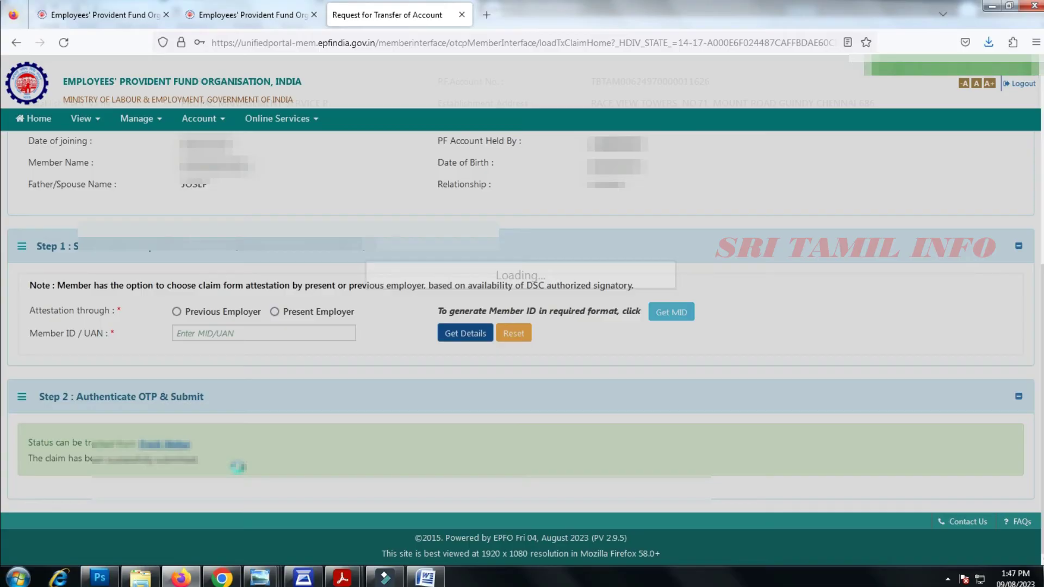
Step: Open the printable Form 13 for the submitted transfer claim
scroll(240, 472, down, 3)
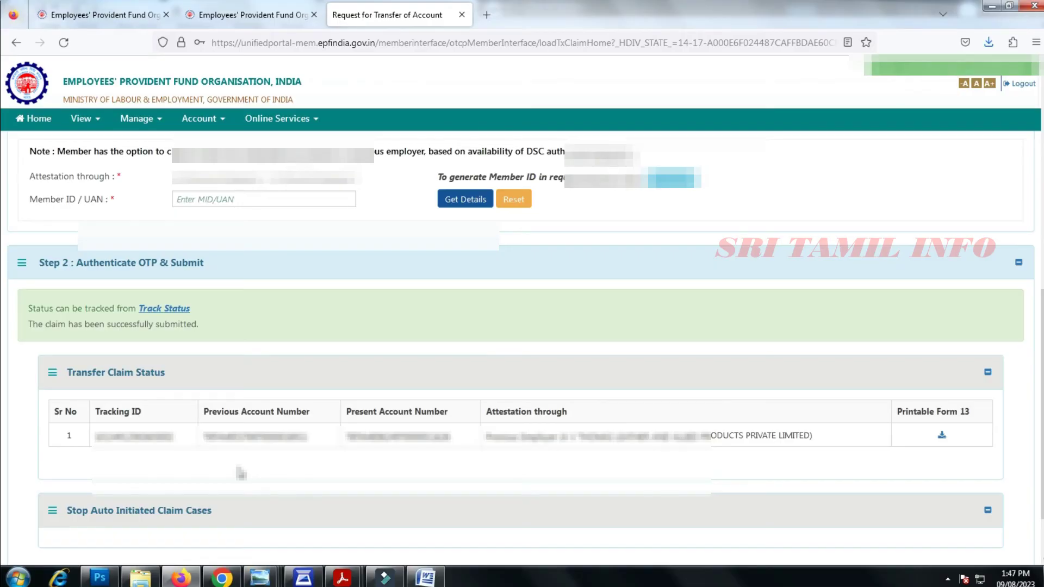
scroll(241, 473, down, 2)
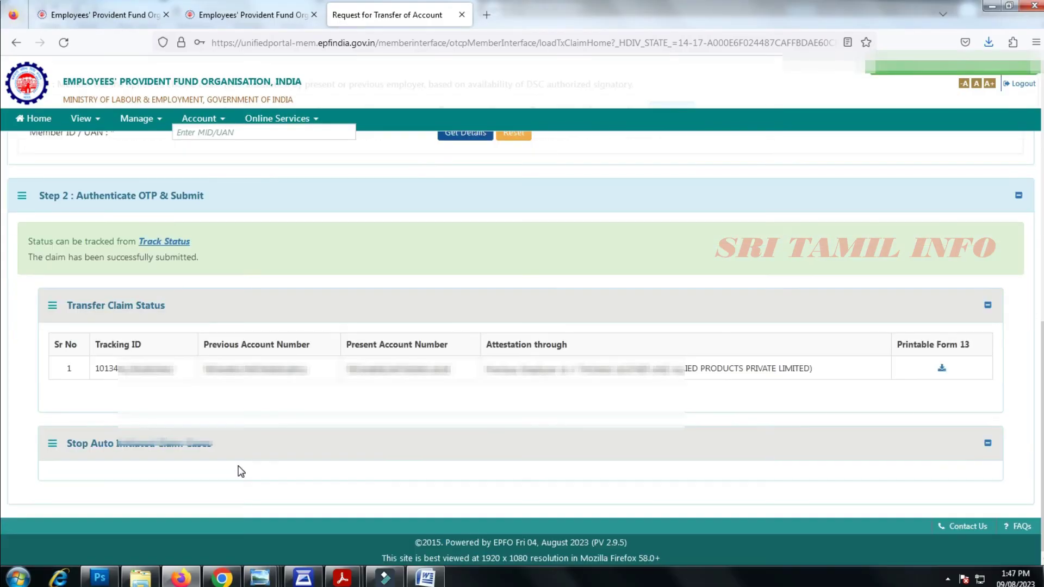
click(942, 369)
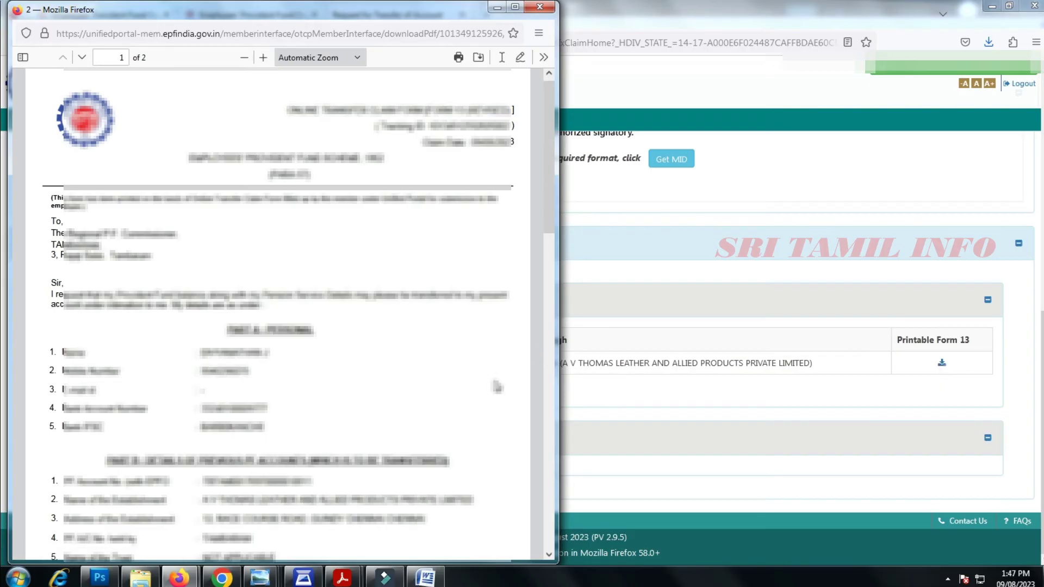
Step: Review both pages of Form 13, including the member signature area and the note on submitting a signed copy to the previous establishment
scroll(497, 386, down, 4)
scroll(498, 386, down, 17)
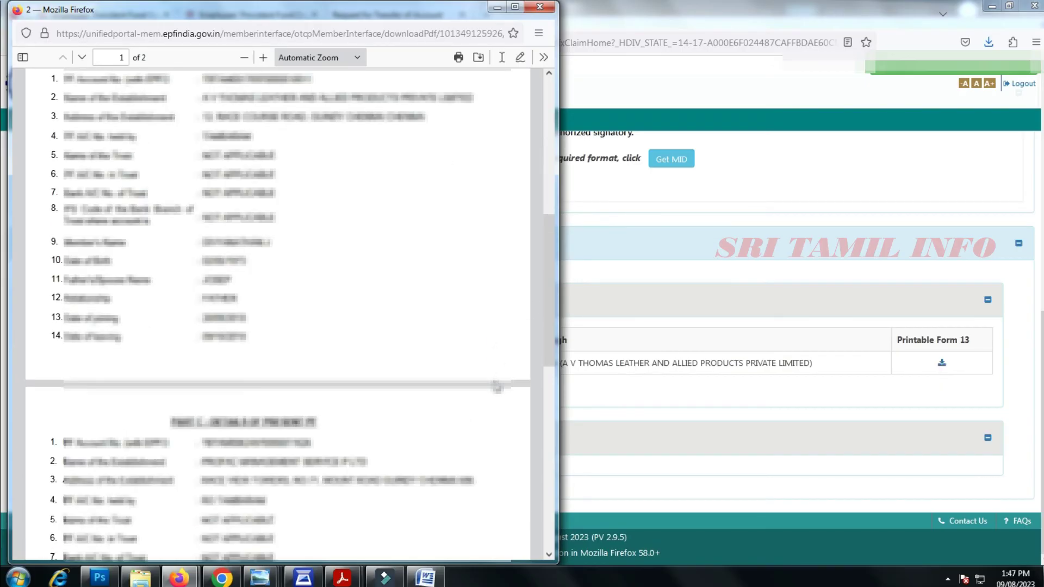
scroll(498, 386, down, 5)
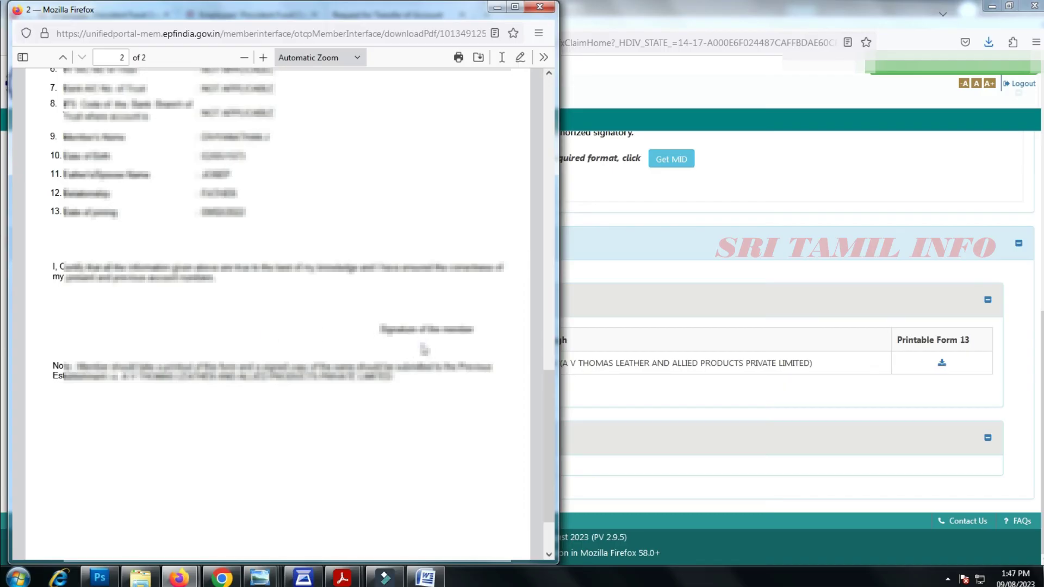
drag(120, 379, 387, 377)
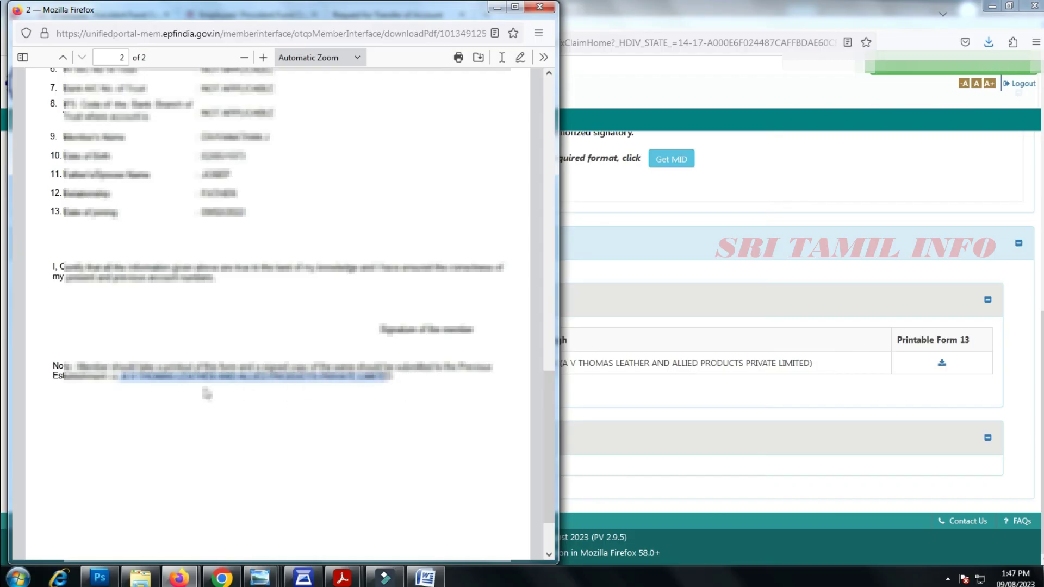
click(224, 405)
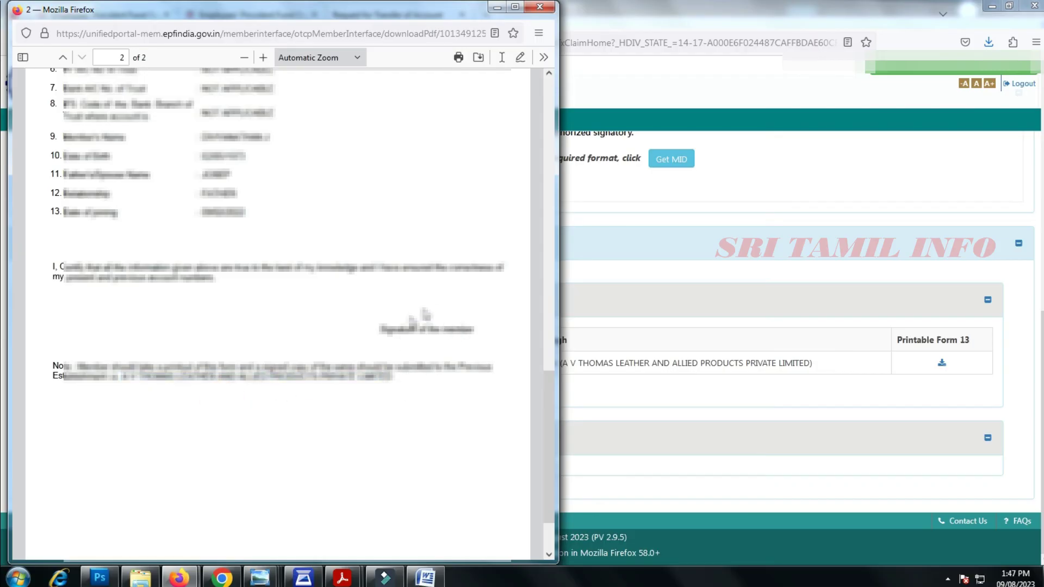